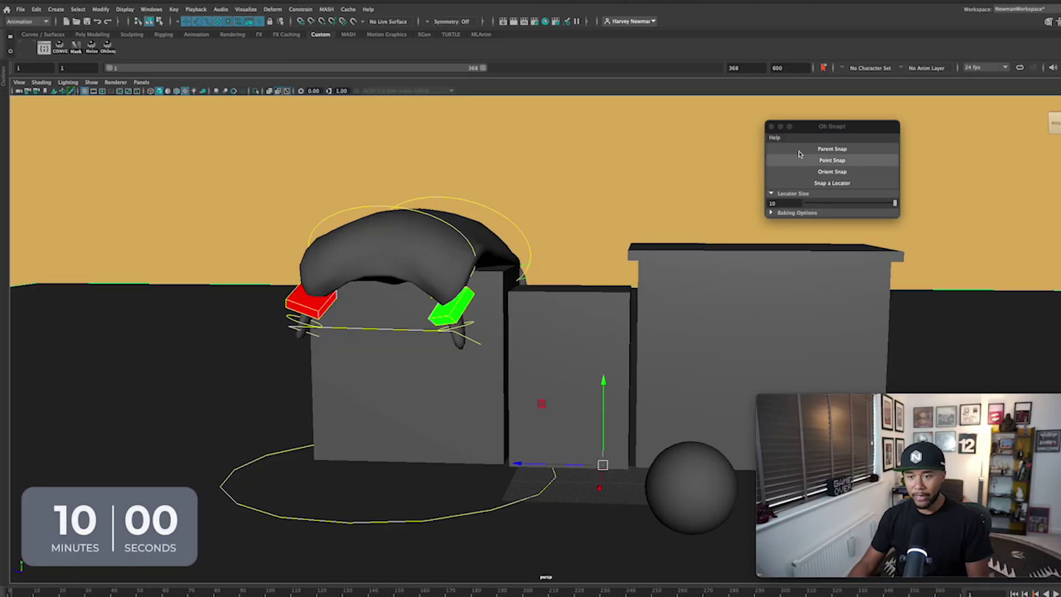
Move the Oh Snap! window clear of the boxes and play the sack animation
drag(812, 127, 743, 114)
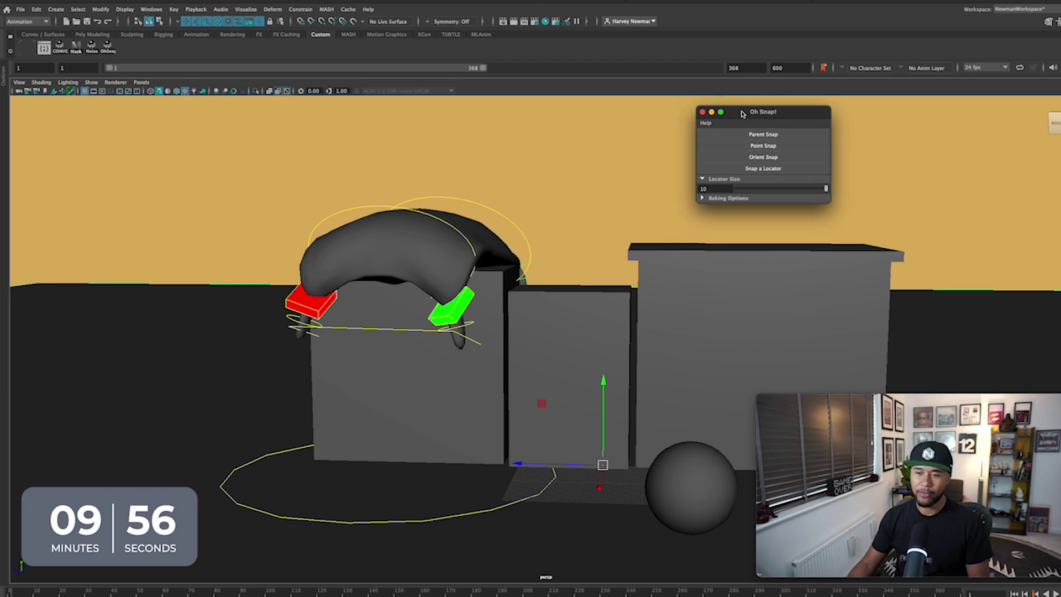
drag(743, 114, 802, 109)
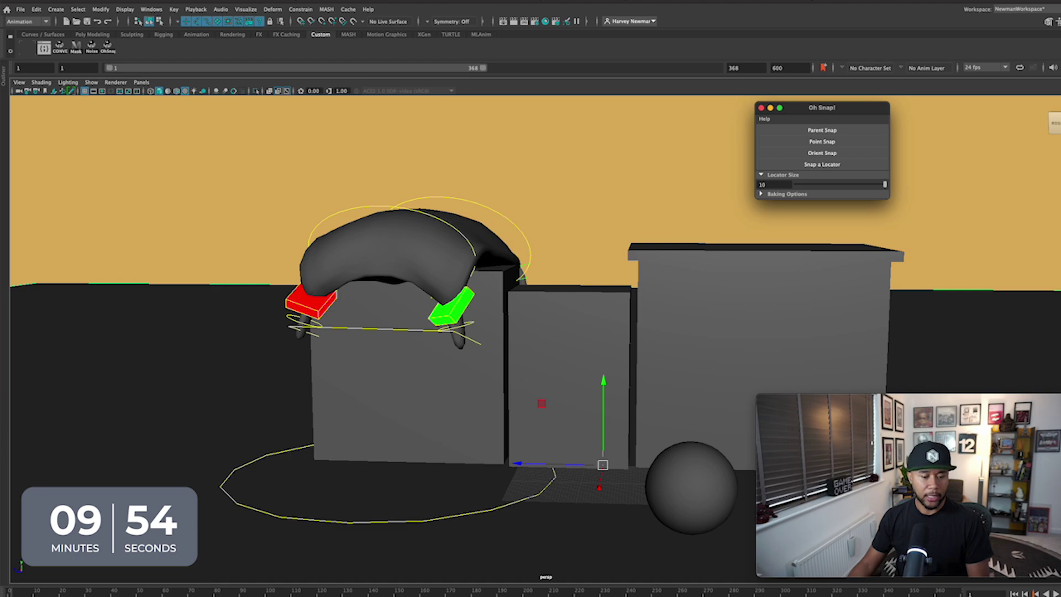
key(alt+v)
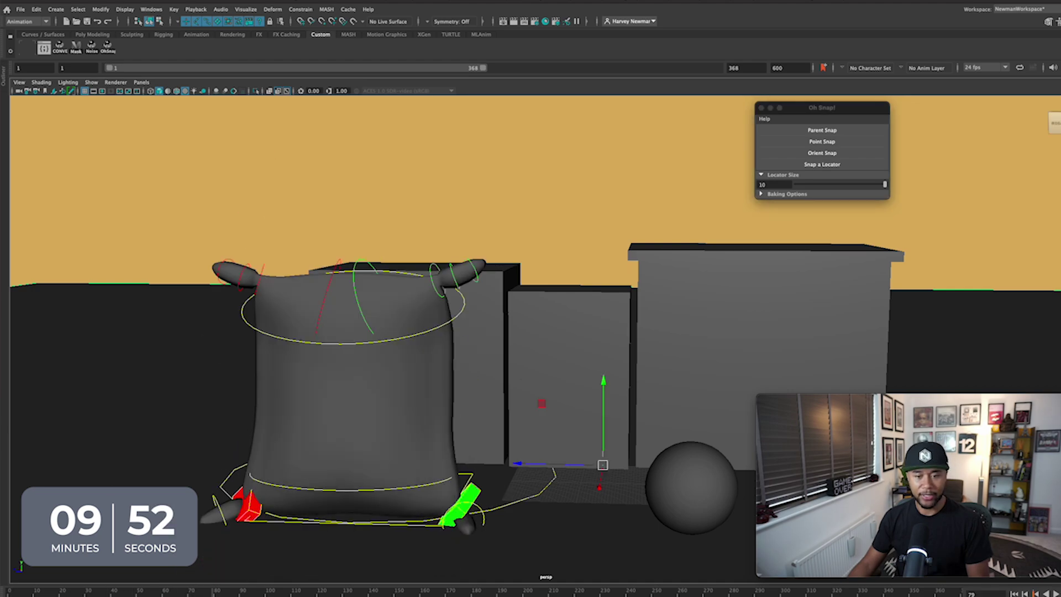
alt+middle_drag(432, 500, 350, 463)
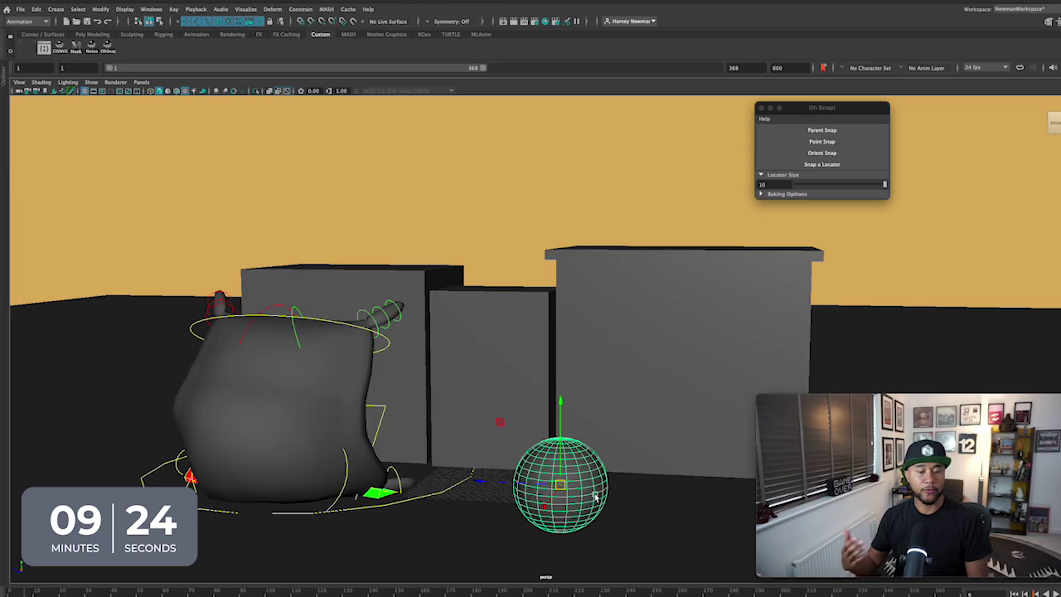
Try Point Snap on the sphere with the sack's green upper-corner control as target, undo it, and try Orient Snap
shift+click(401, 314)
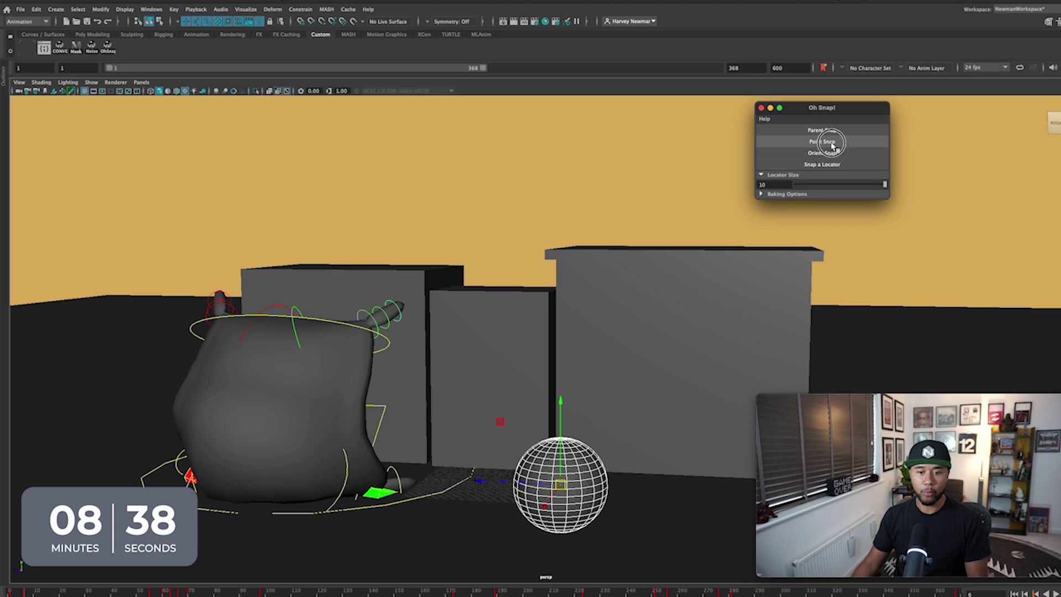
click(829, 142)
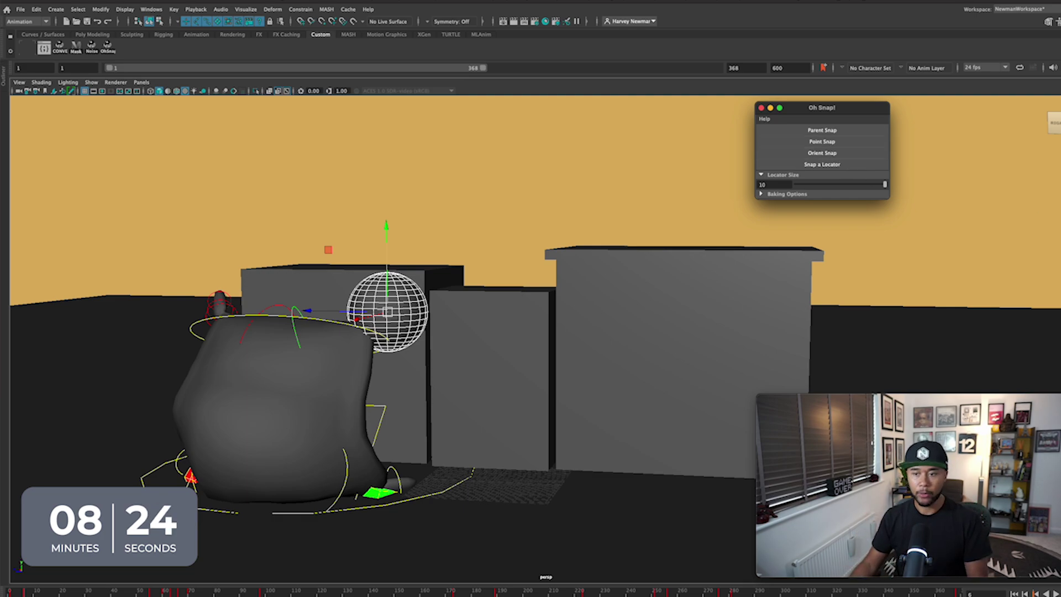
key(z)
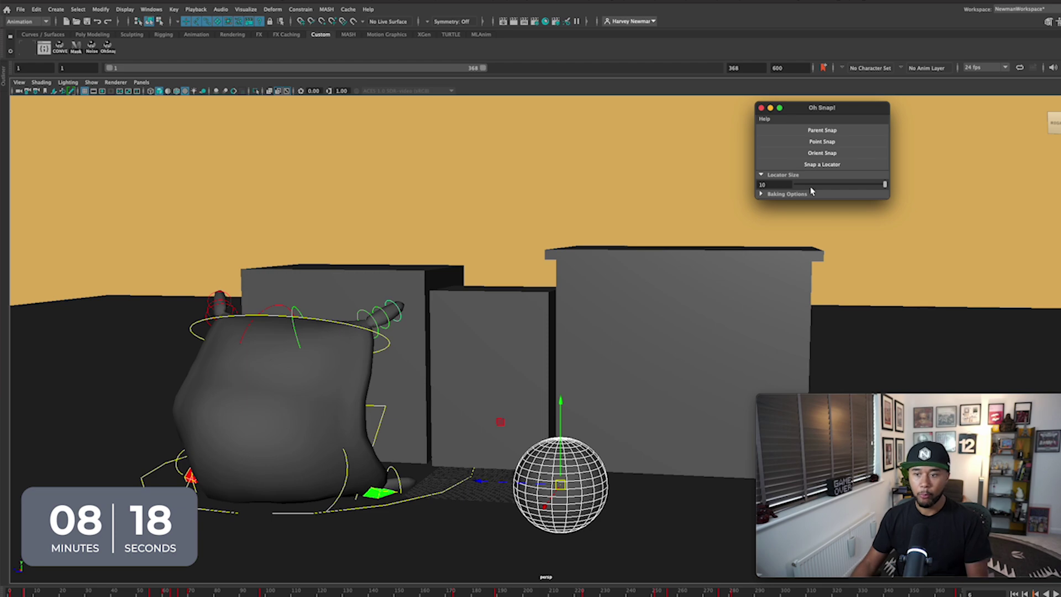
click(841, 155)
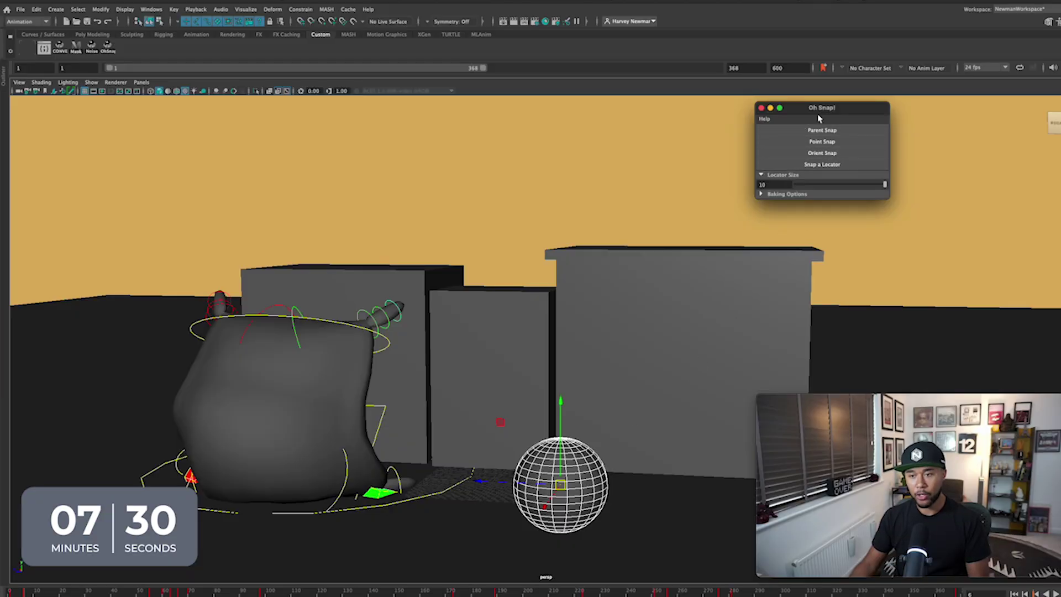
drag(819, 109, 805, 108)
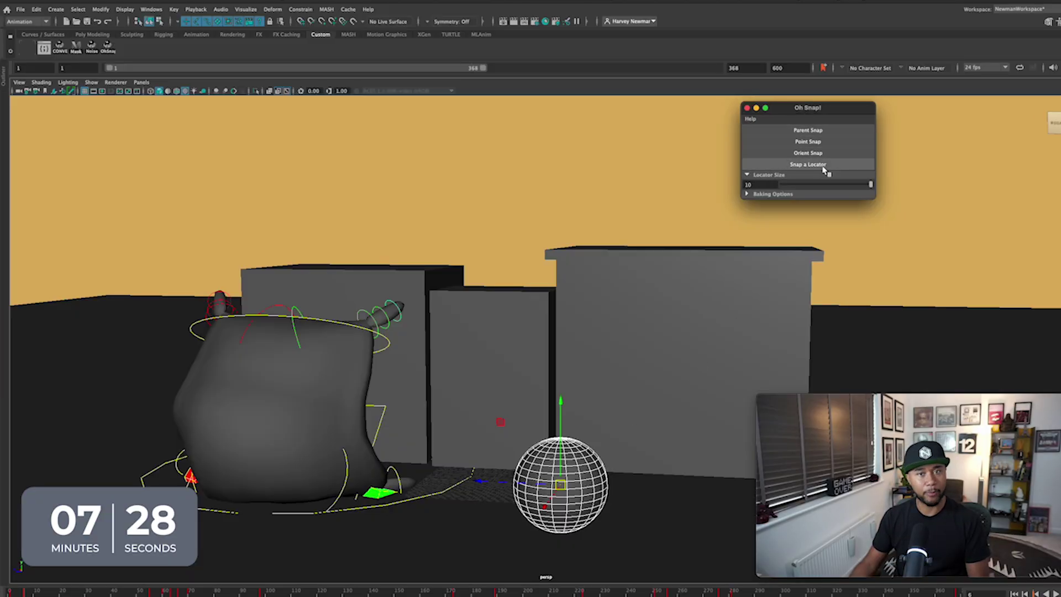
Create a locator and raise it in front of the middle box with the Move tool
click(661, 399)
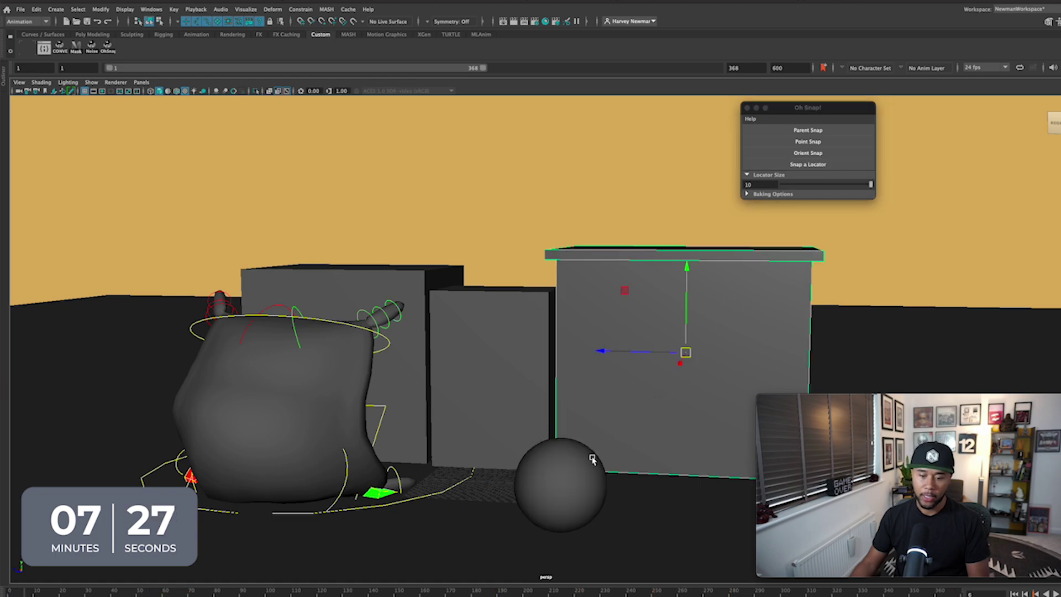
click(392, 303)
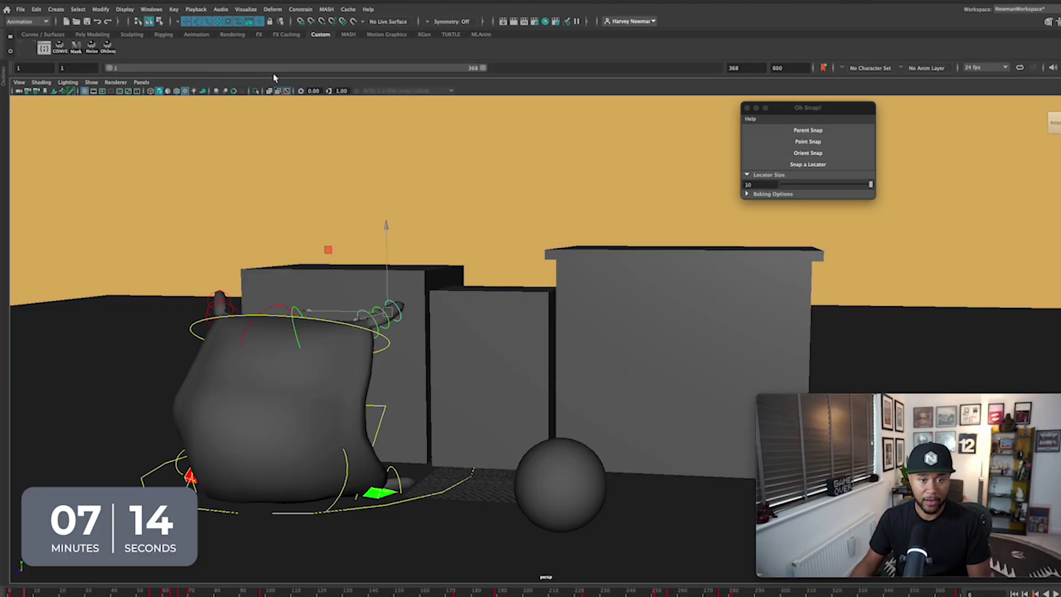
click(57, 10)
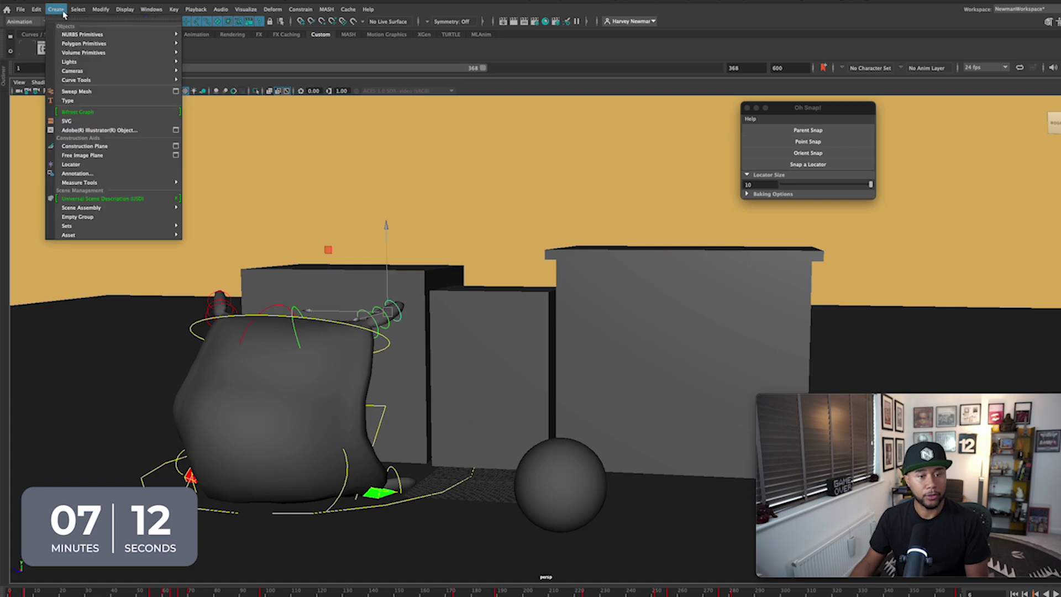
click(110, 164)
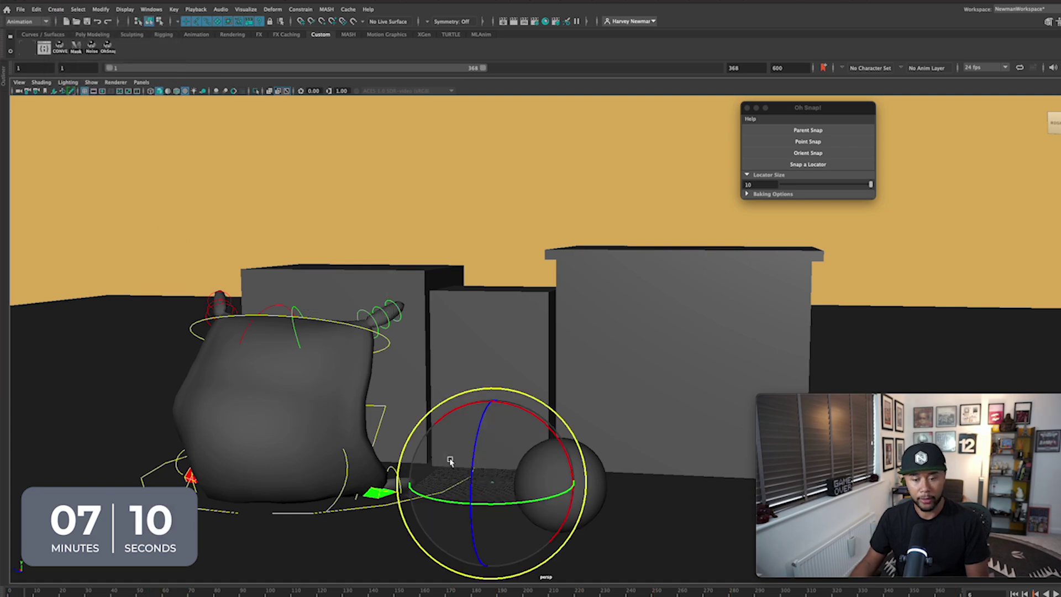
key(w)
drag(493, 484, 492, 482)
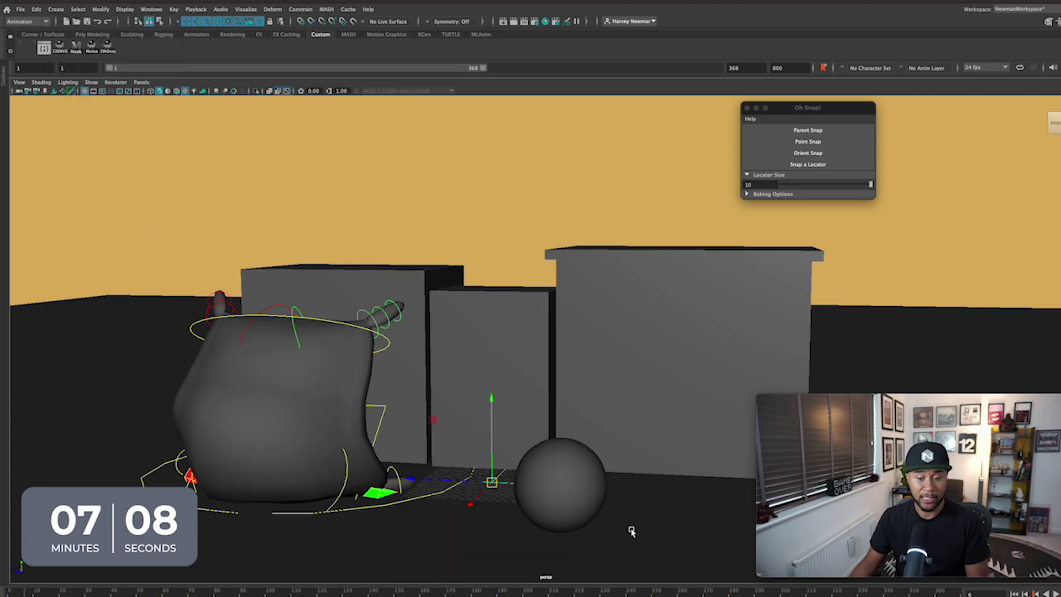
drag(489, 402, 510, 199)
drag(491, 291, 488, 326)
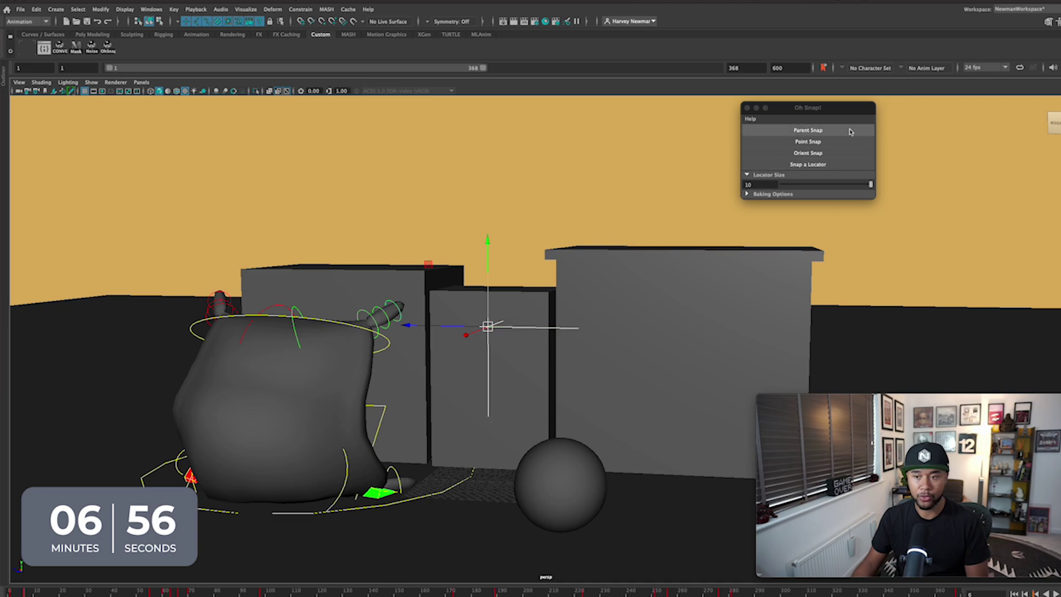
Try Parent Snap to match the locator to the sack's green corner control, and undo the snap and locator moves
click(808, 130)
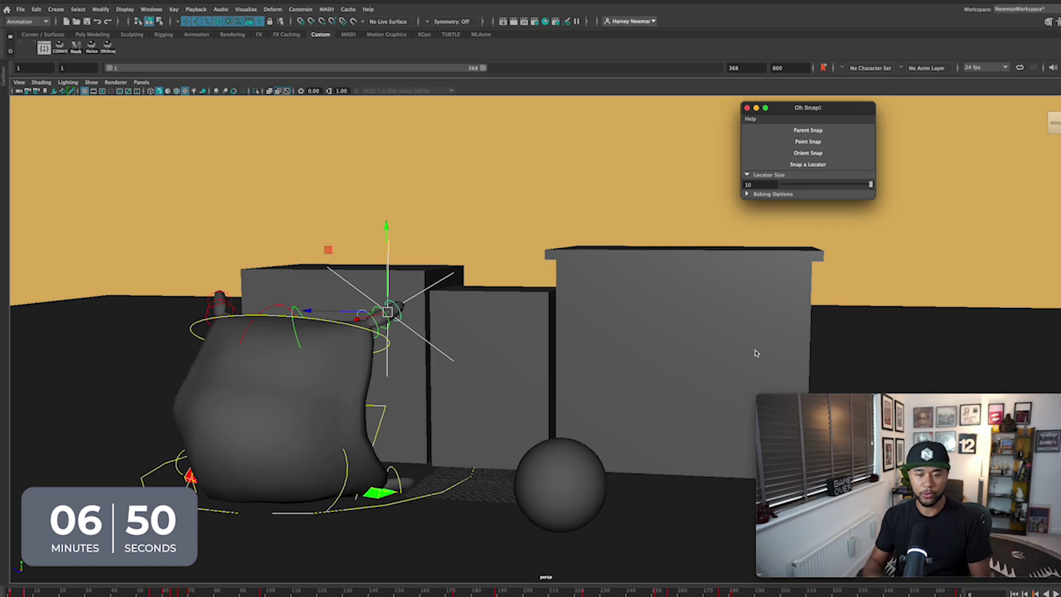
key(ctrl+z)
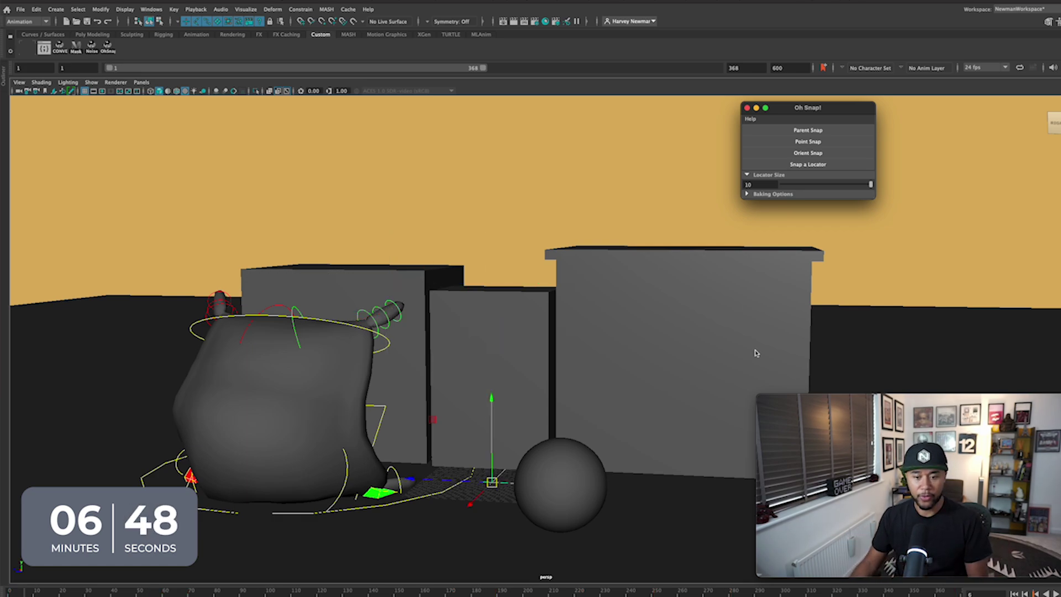
click(756, 353)
Snap a locator onto the sack's green upper-corner control and scale it up evenly
click(407, 325)
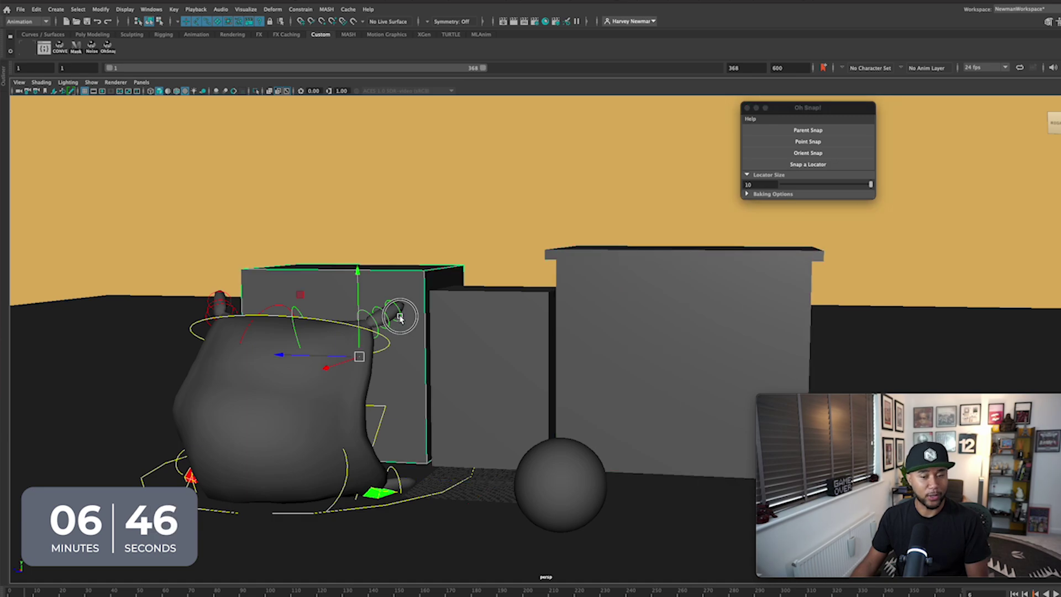
click(400, 317)
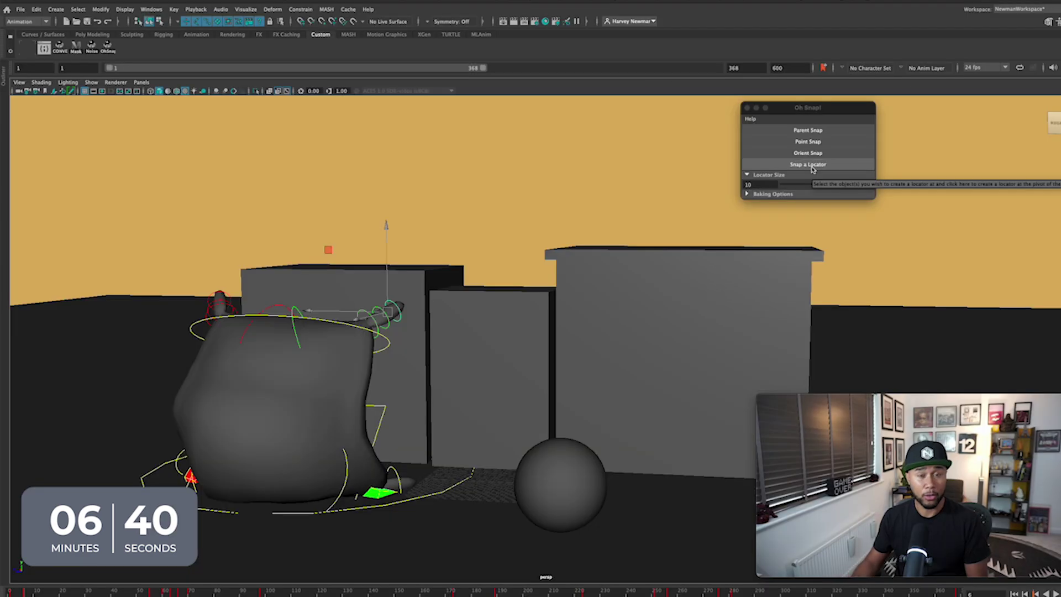
click(813, 166)
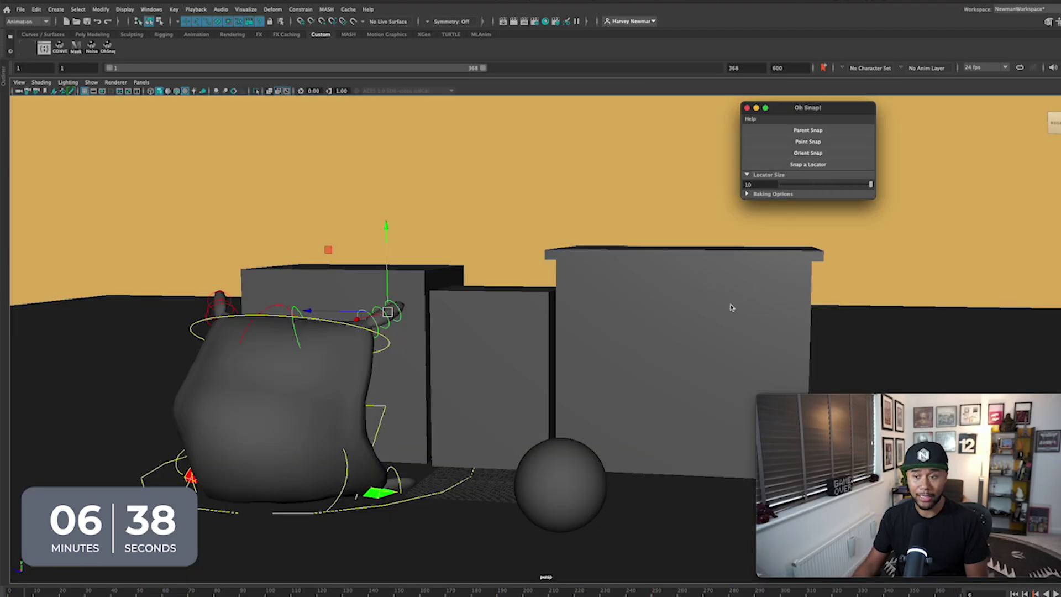
key(e)
key(w)
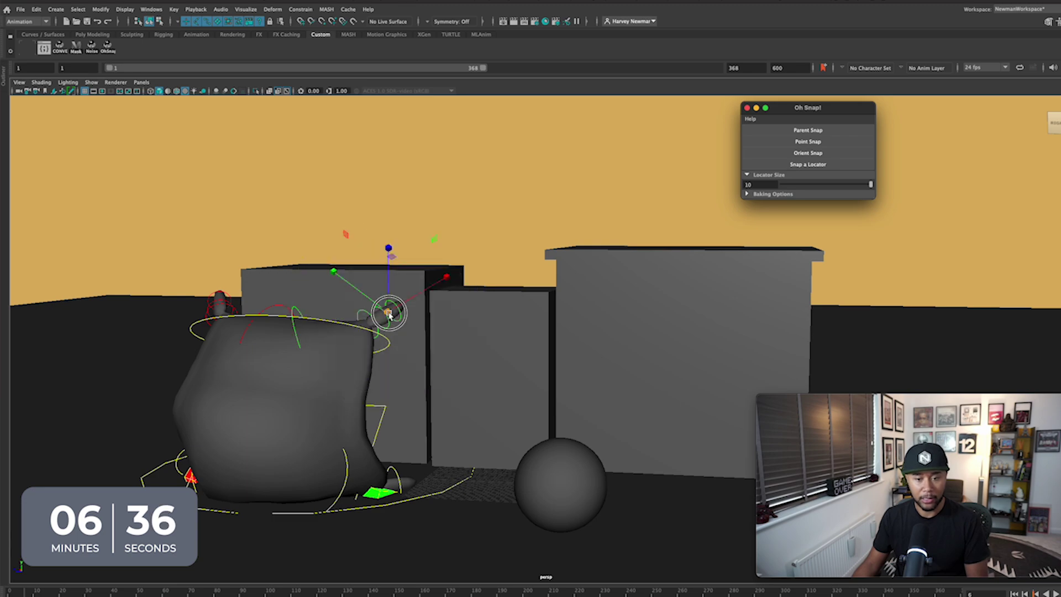
click(469, 346)
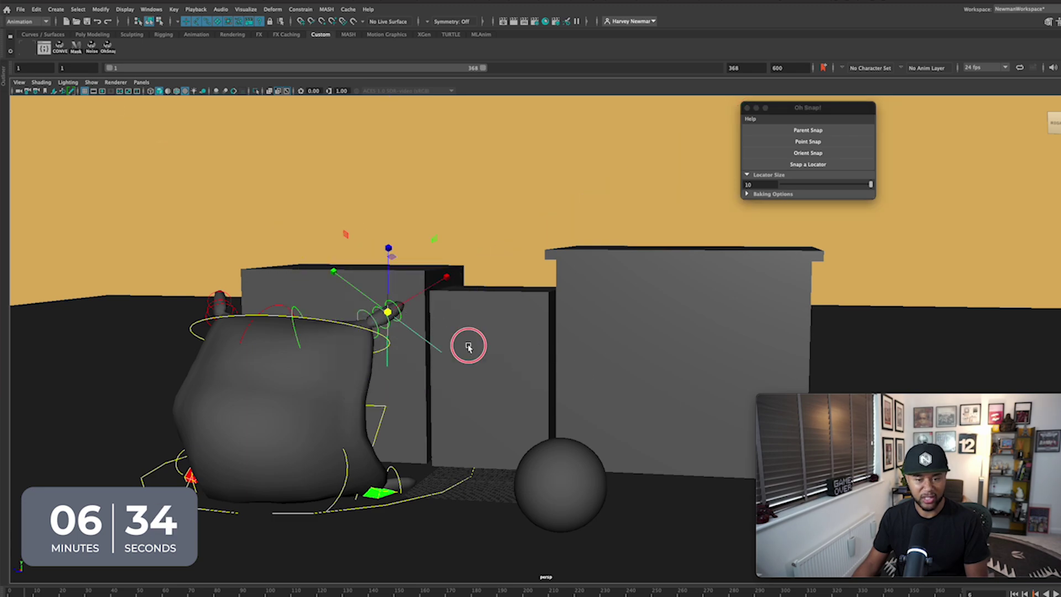
Examine the snapped locator up close and review Oh Snap!'s Locator Size and Baking Options
scroll(468, 347, up, 6)
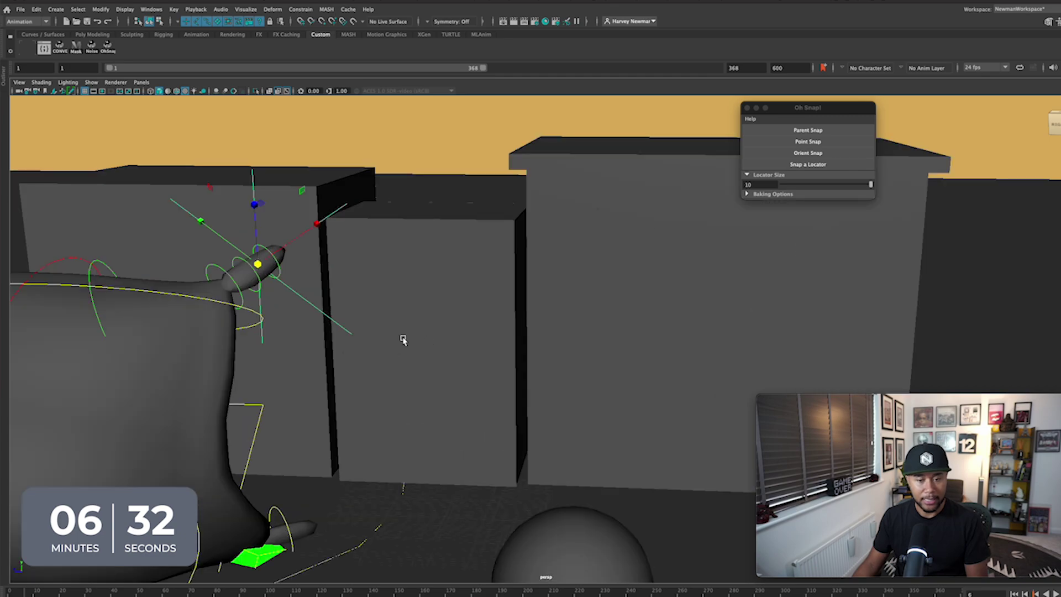
alt+drag(403, 340, 386, 339)
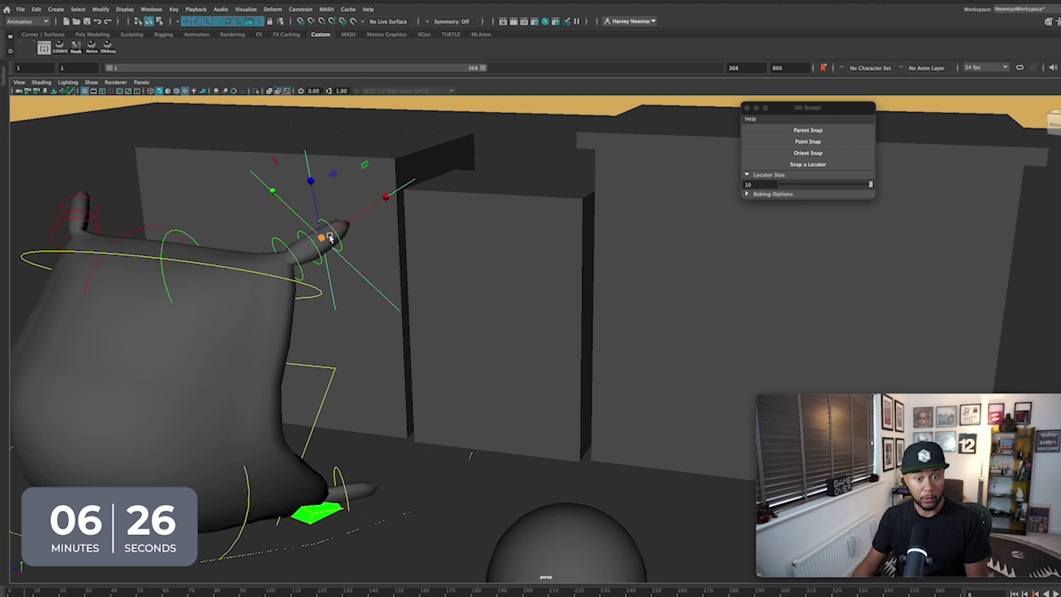
alt+drag(360, 244, 392, 276)
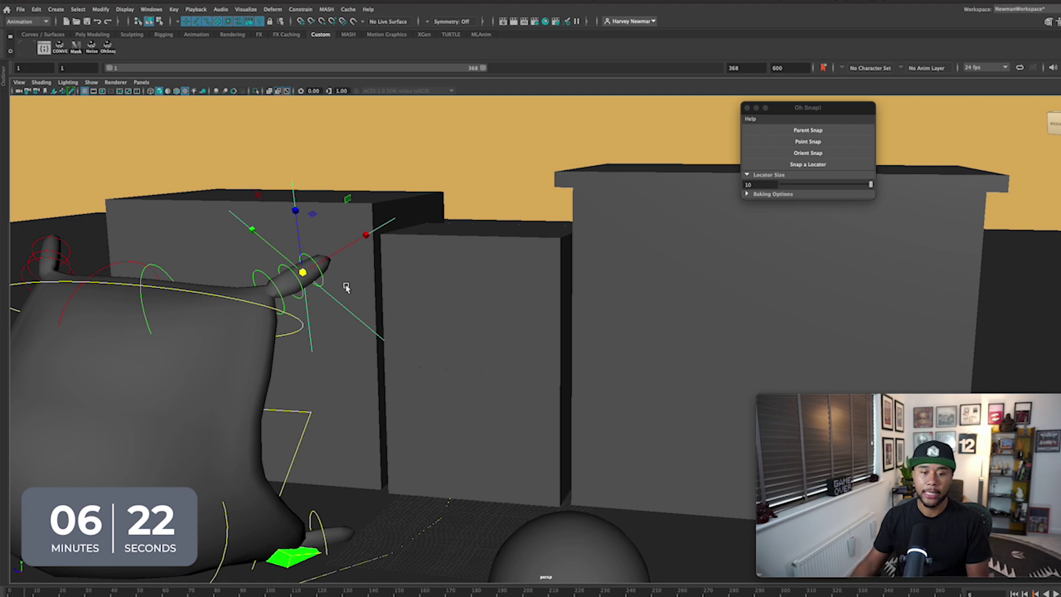
click(303, 273)
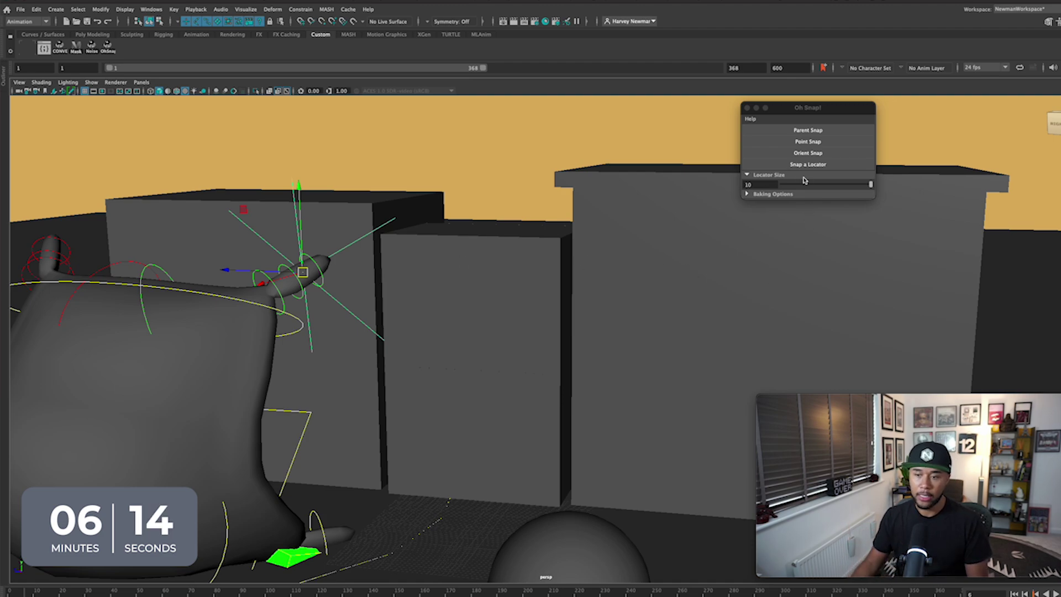
click(748, 176)
click(747, 175)
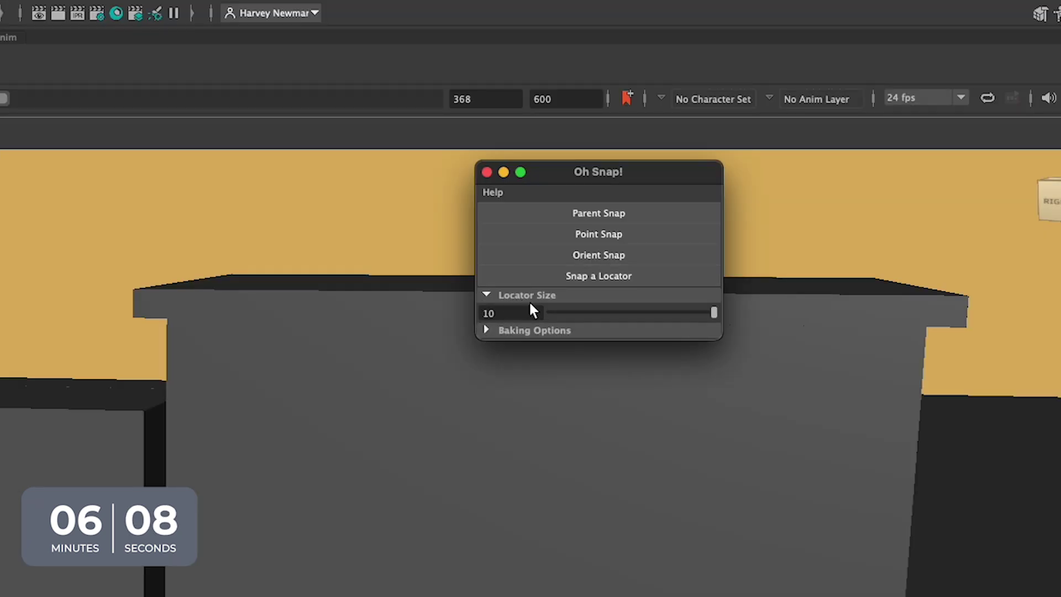
click(486, 331)
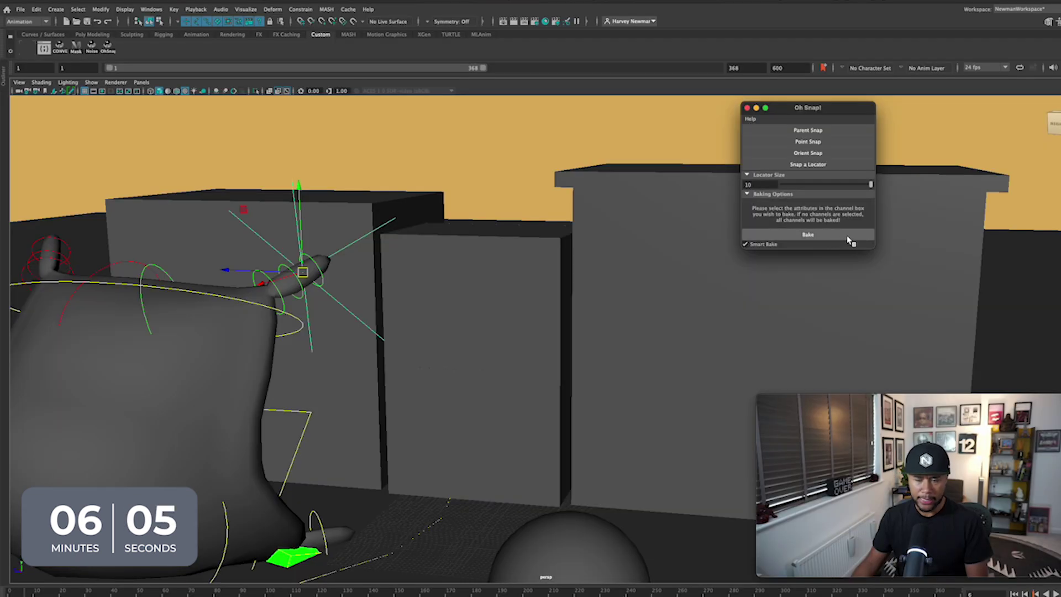
click(846, 237)
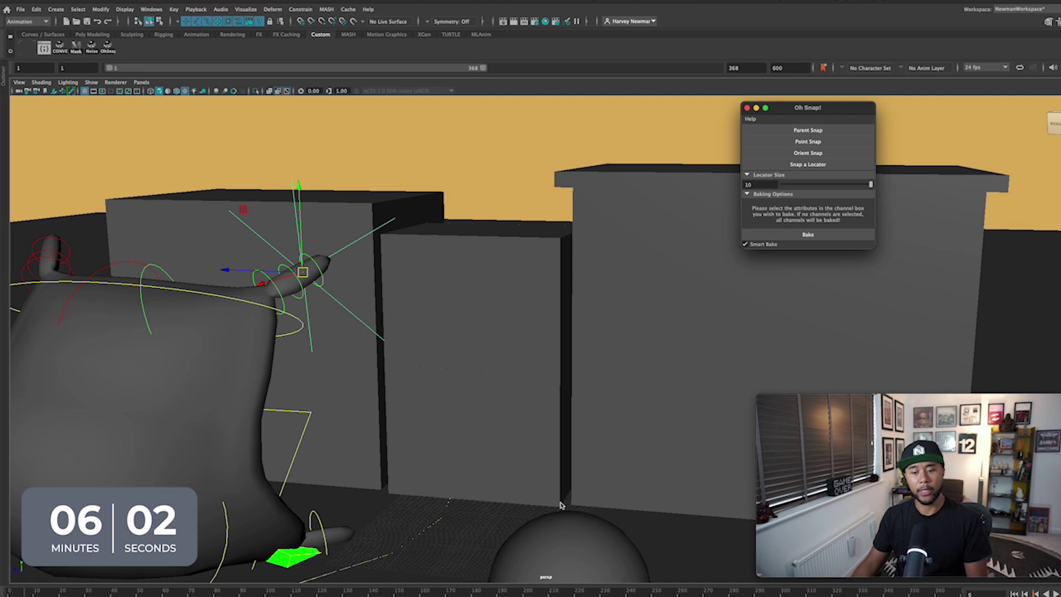
Collapse Oh Snap!'s option sections and parent-constrain the sphere to the sack's green upper-corner control, checking the motion in playback
click(598, 544)
alt+drag(603, 542, 628, 415)
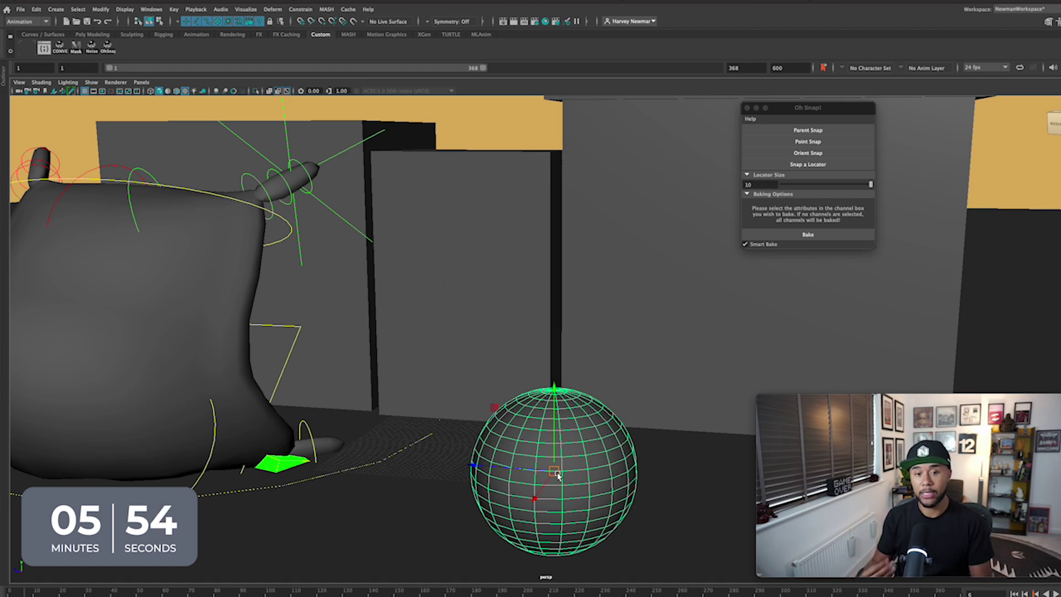
click(748, 194)
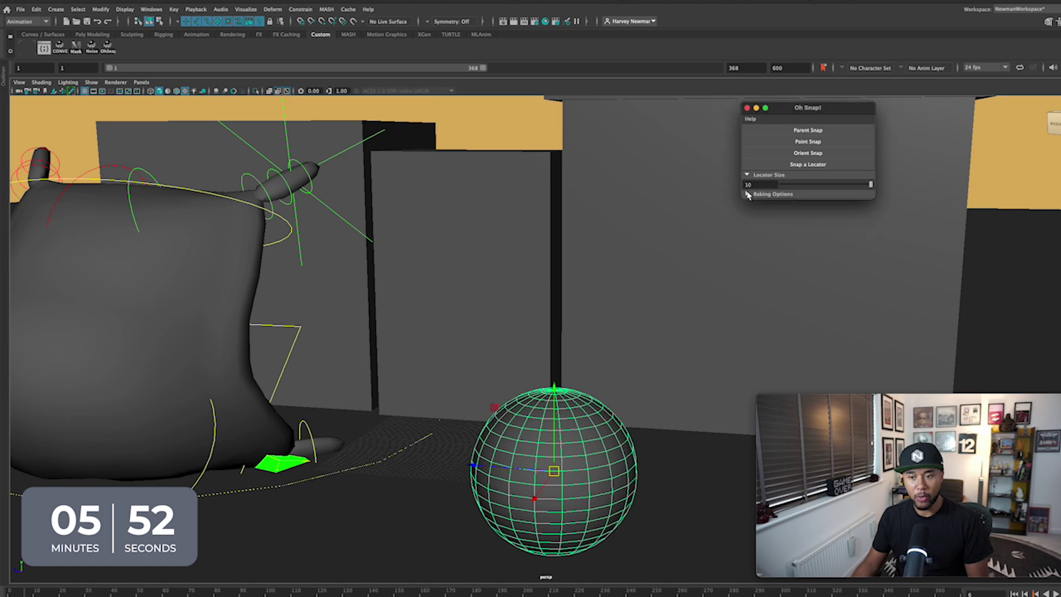
click(747, 175)
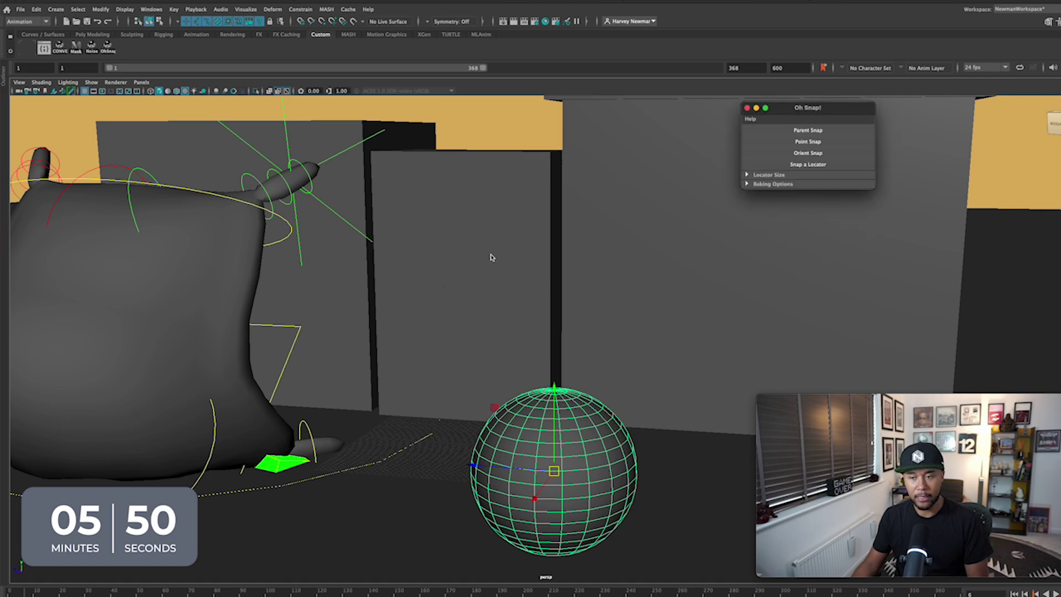
right_click(816, 130)
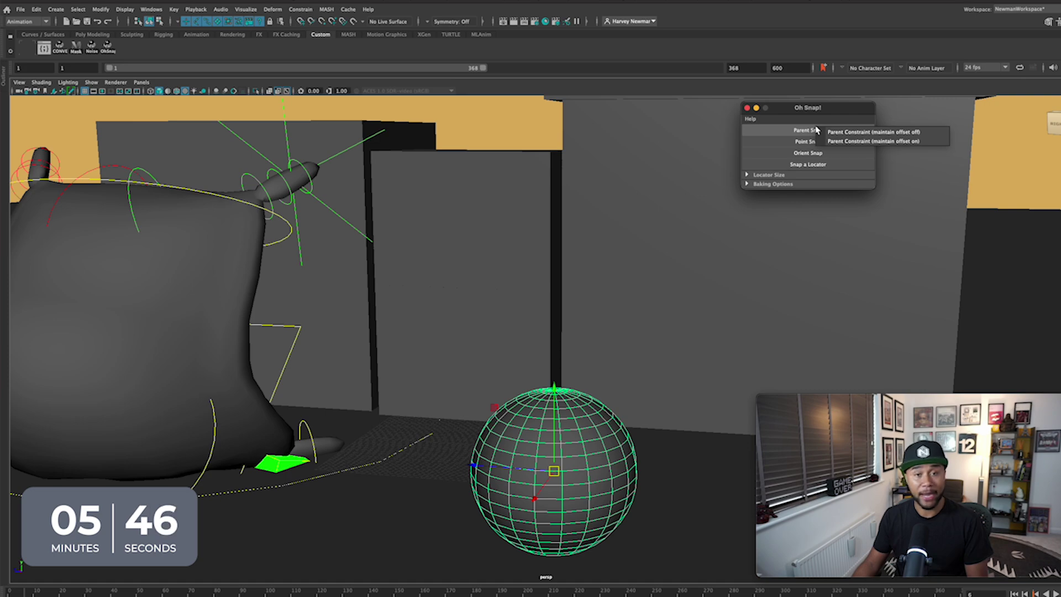
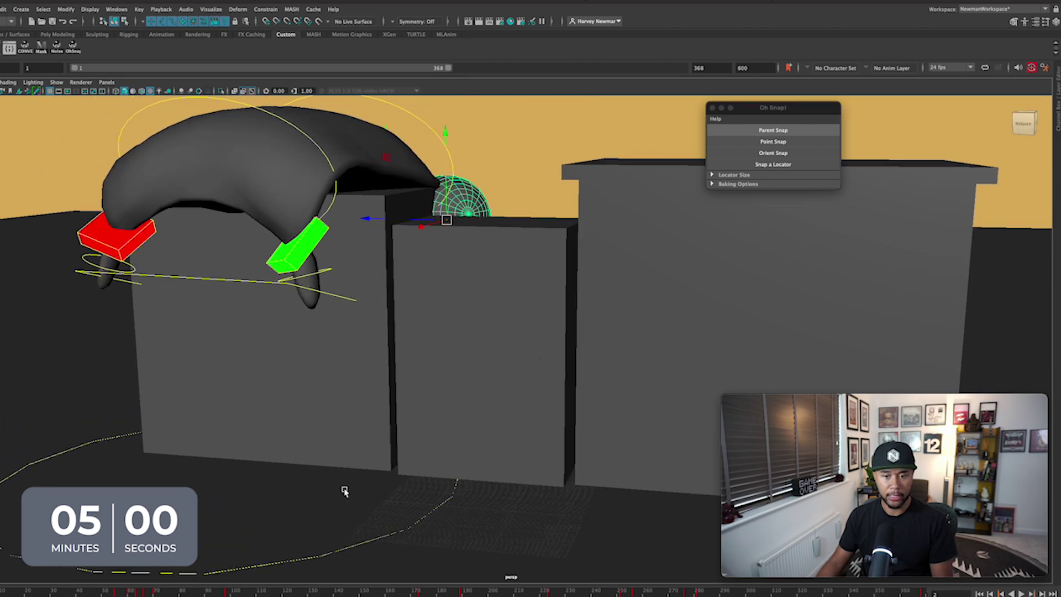
key(Escape)
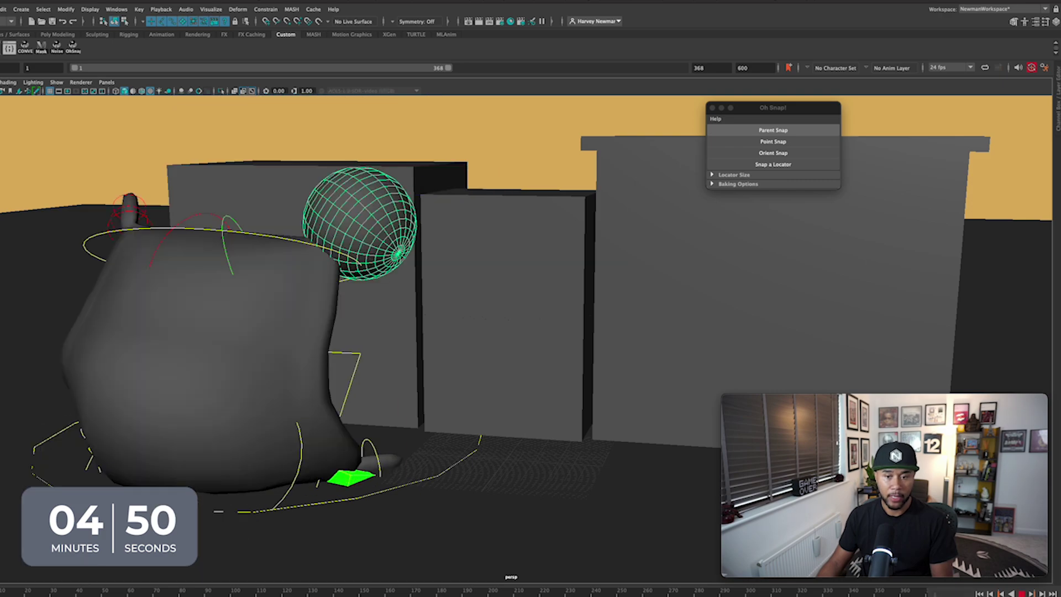
Expand Oh Snap!'s Baking Options and show the sphere's channels in the Channel Box
click(716, 184)
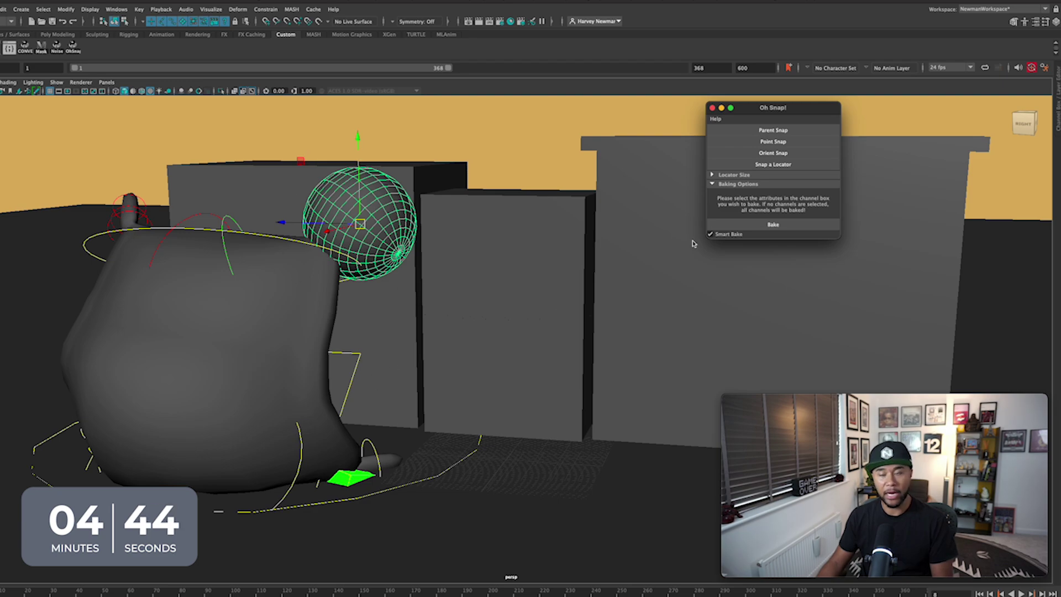
click(1055, 125)
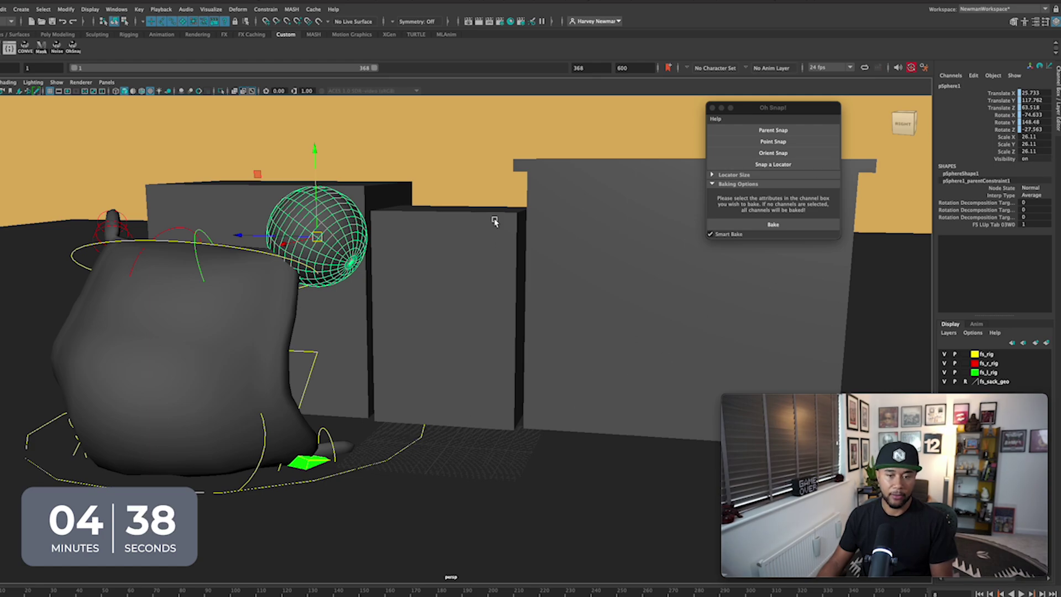
Try baking all of the constrained sphere's channels with Smart Bake on, check the playback, and undo the bake
click(768, 227)
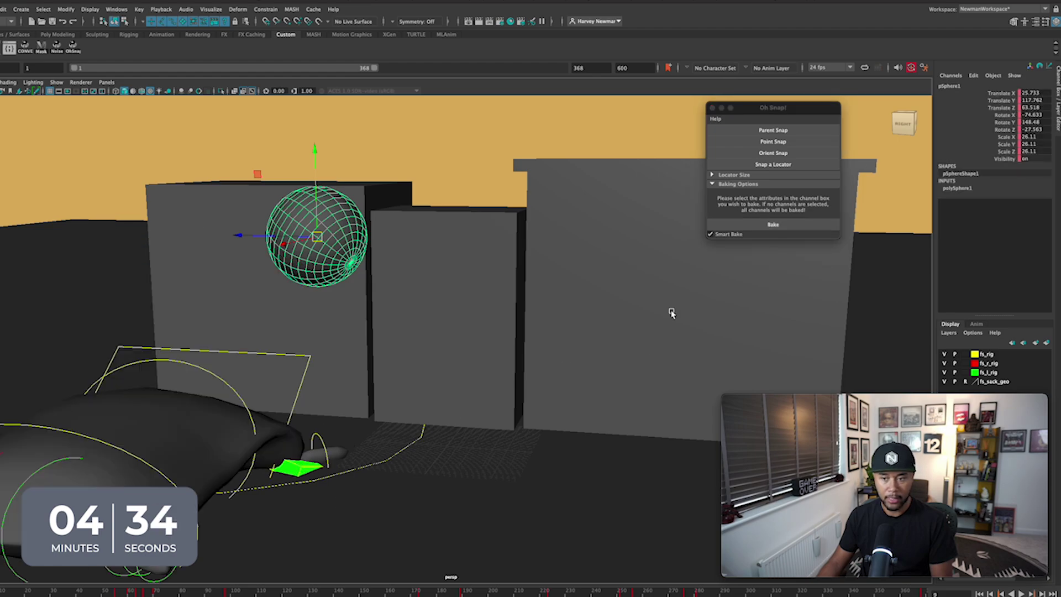
key(alt+v)
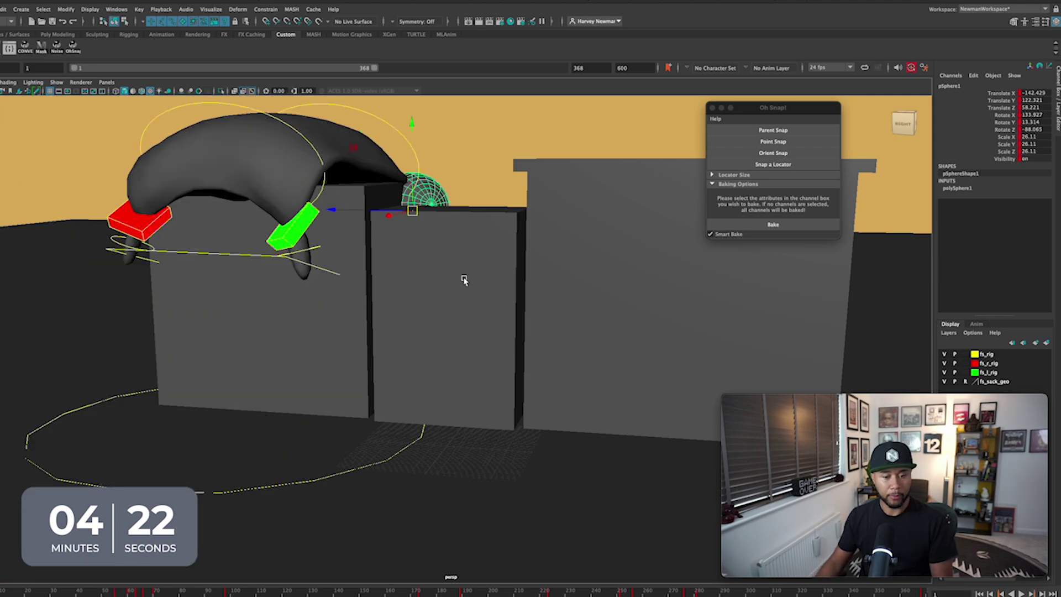
key(ctrl+z)
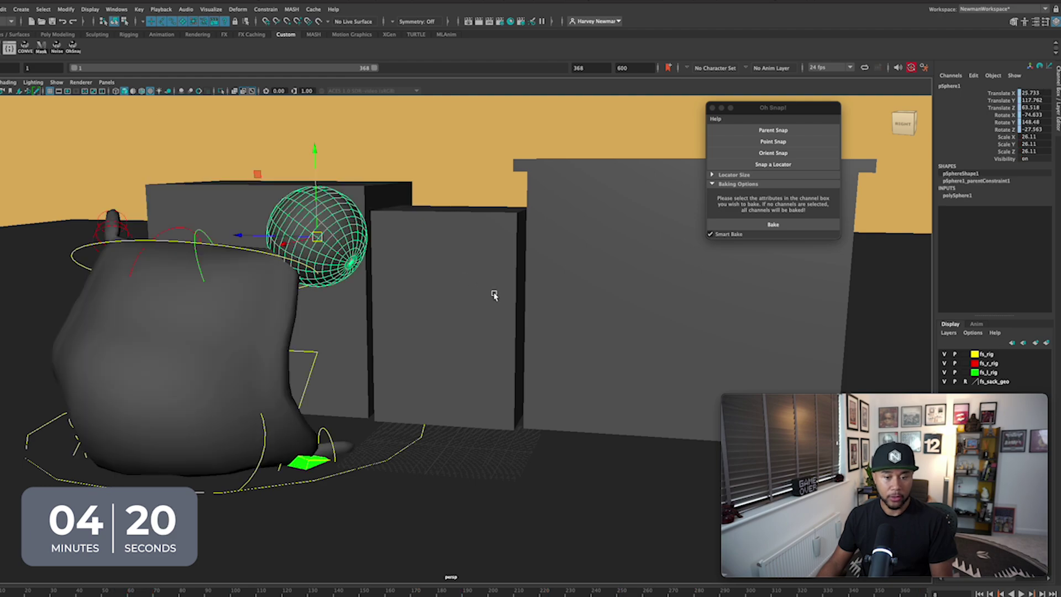
Try baking all the sphere's channels with Smart Bake off, check the playback, undo the bake and re-enable Smart Bake
click(712, 235)
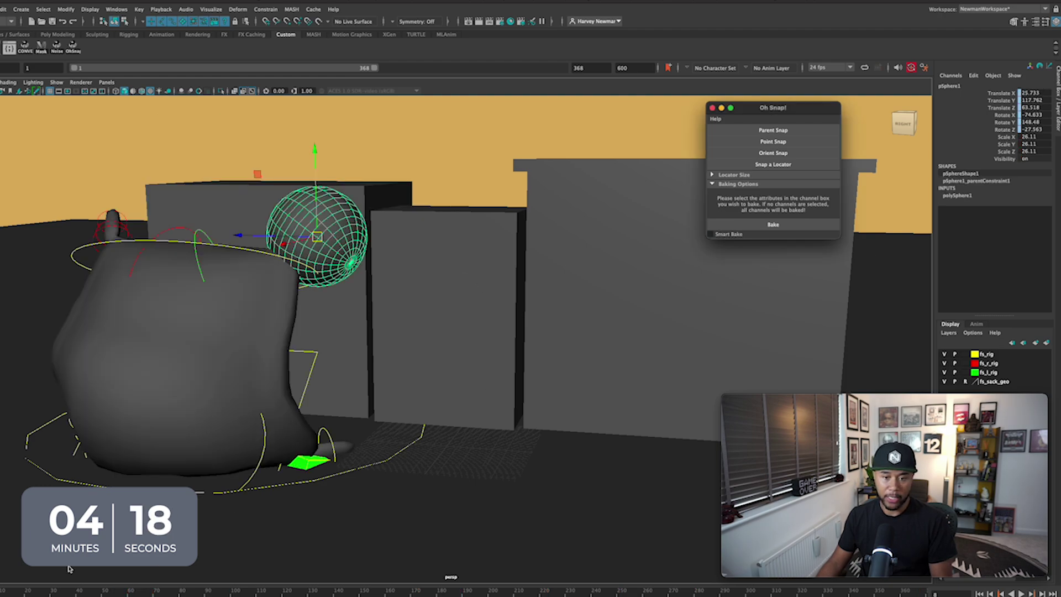
key(shift+z)
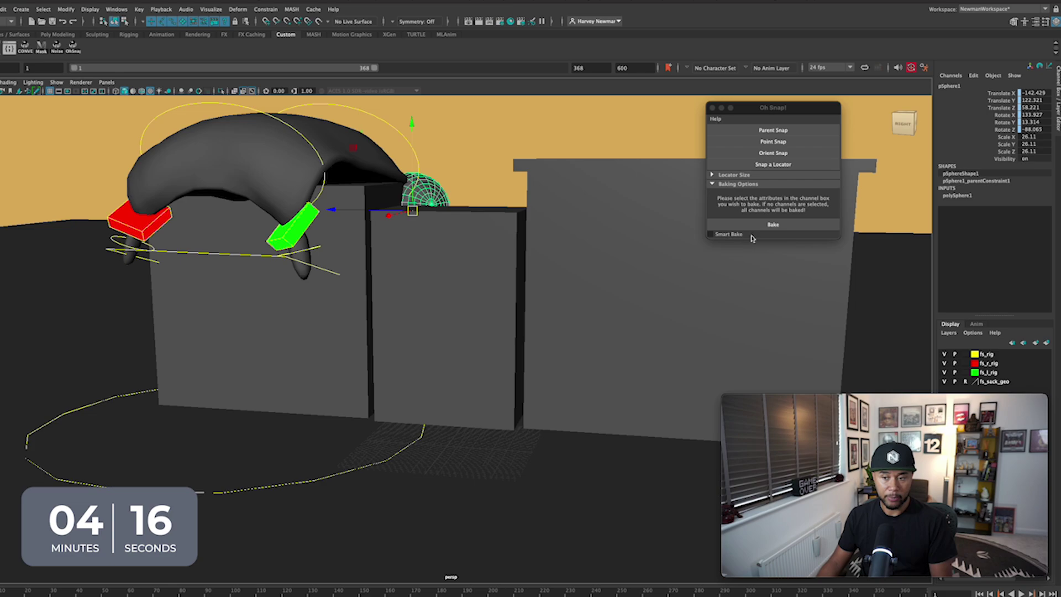
click(772, 225)
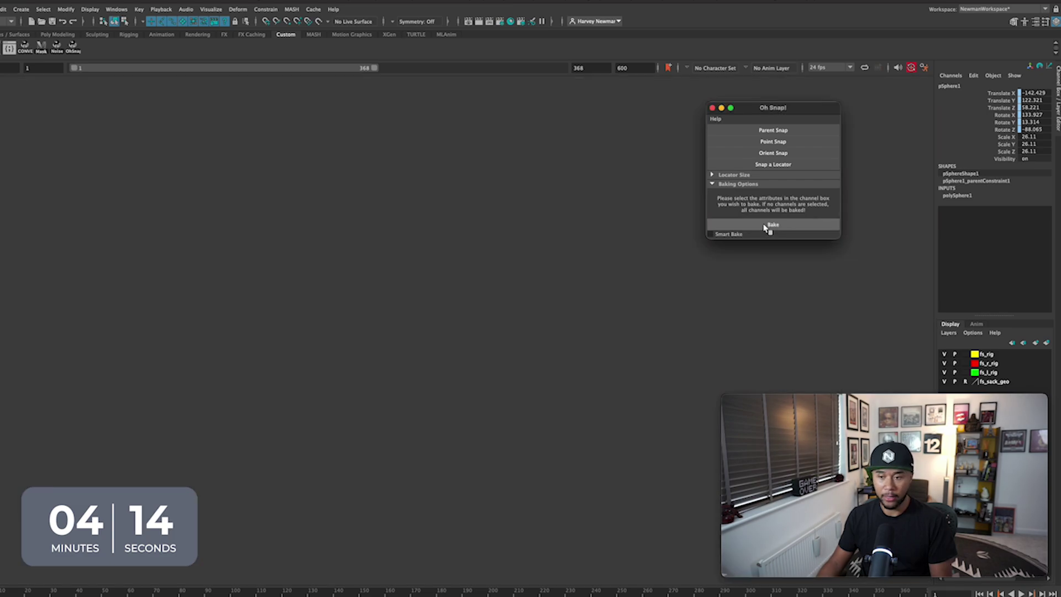
key(alt+v)
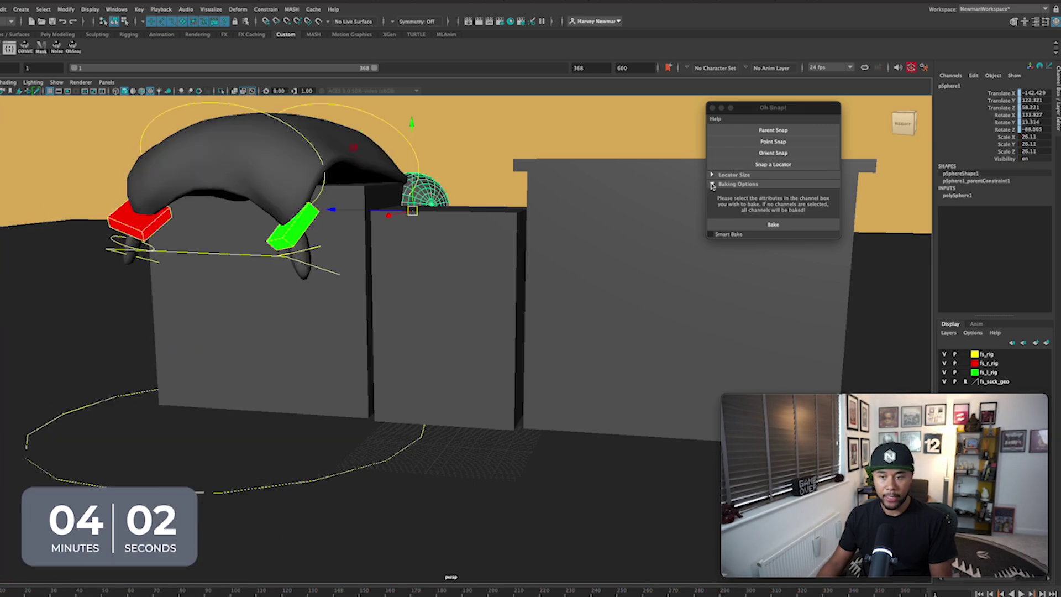
click(711, 234)
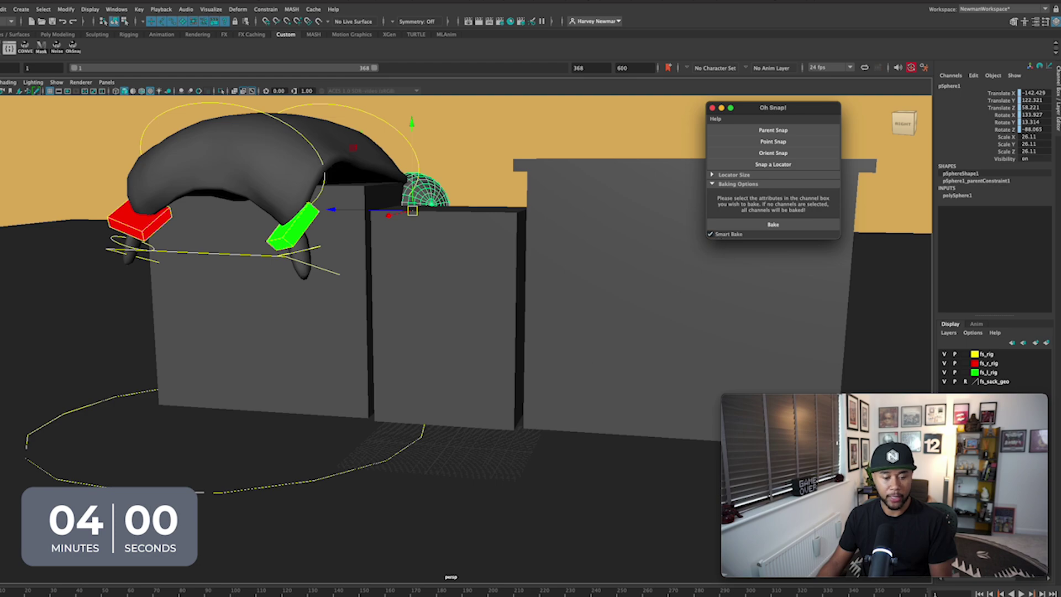
Bake only the sphere's Translate X, Y and Z channels with Smart Bake on, checking the motion in playback
key(alt+v)
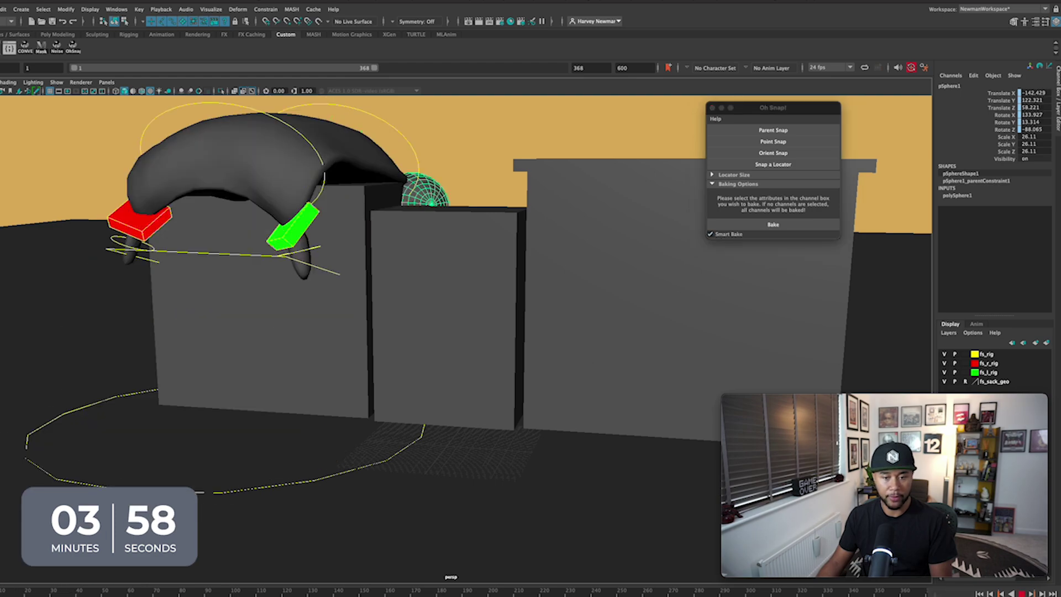
key(alt+v)
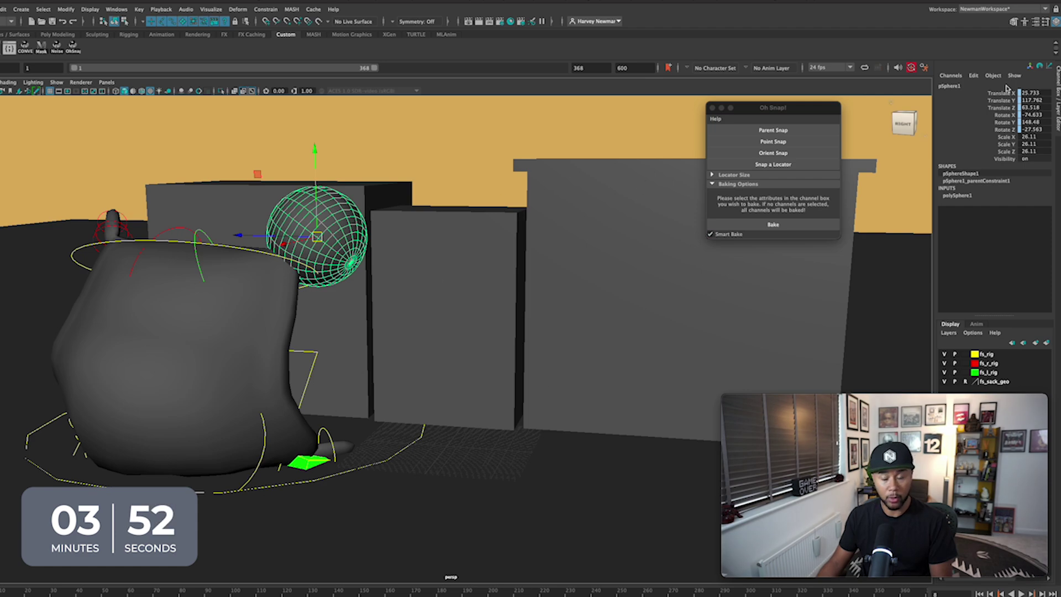
drag(1012, 94, 1008, 108)
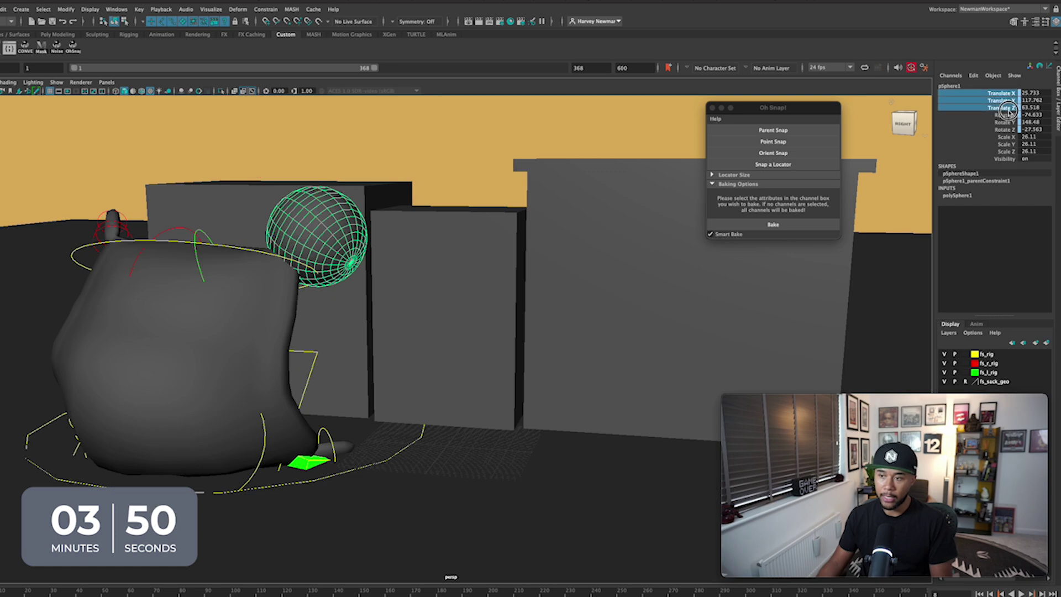
click(765, 225)
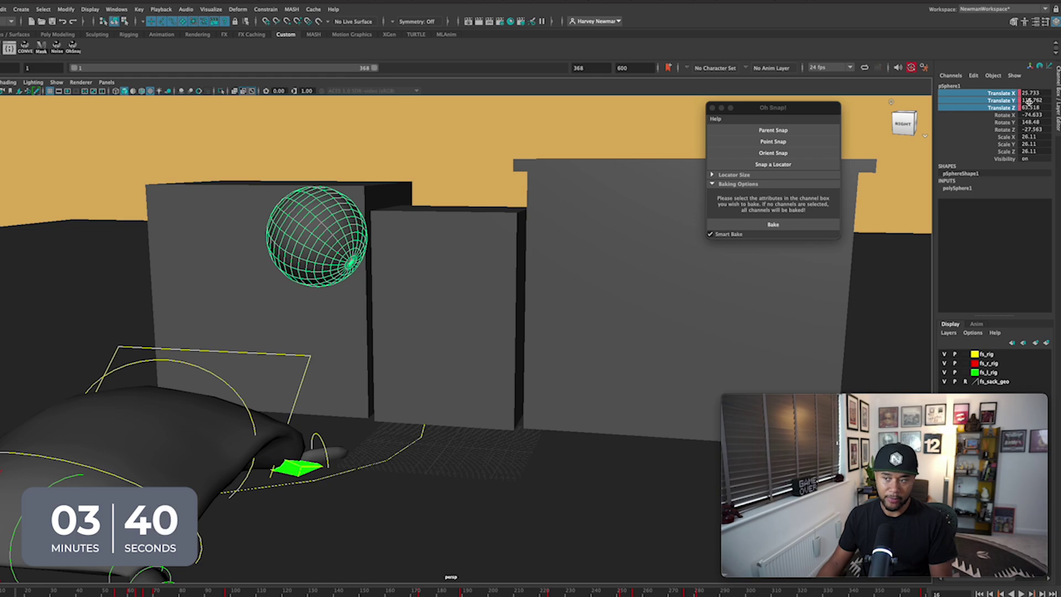
key(alt+v)
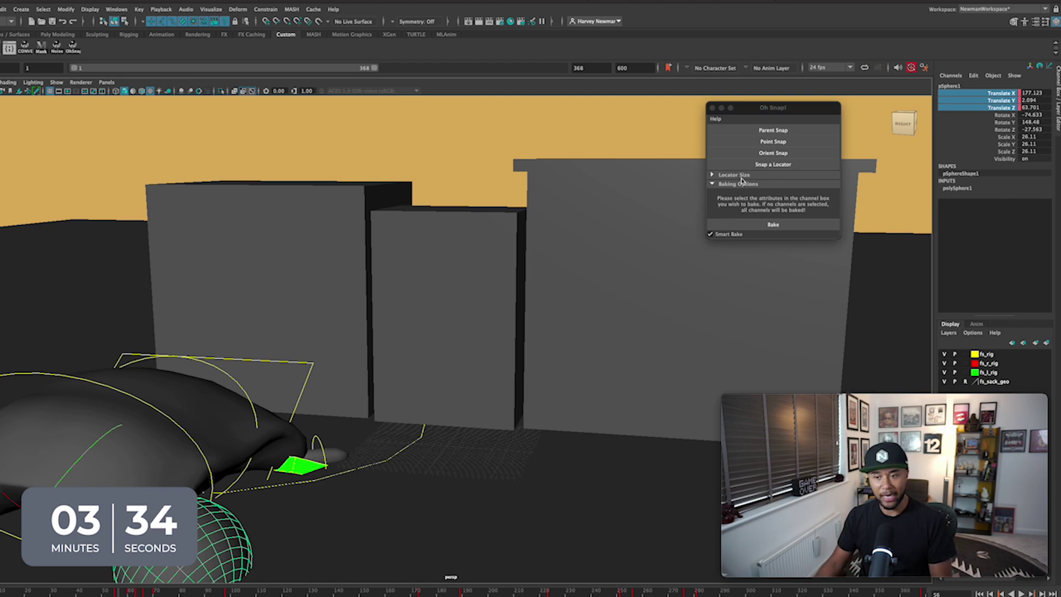
Collapse Oh Snap!'s Baking Options and review the maintain-offset constraint options of Point Snap and Orient Snap
click(713, 187)
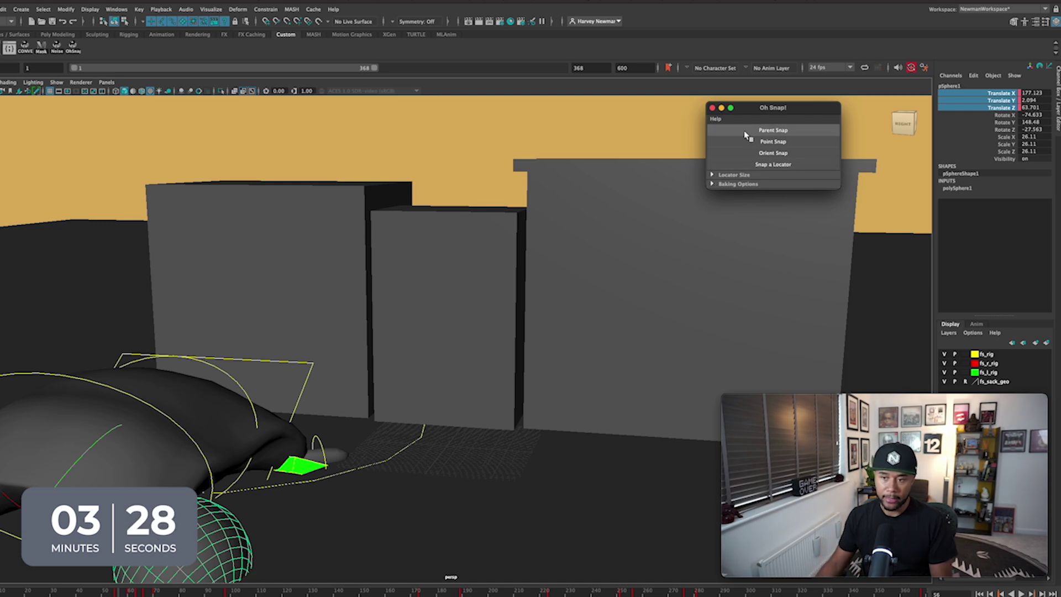
right_click(781, 146)
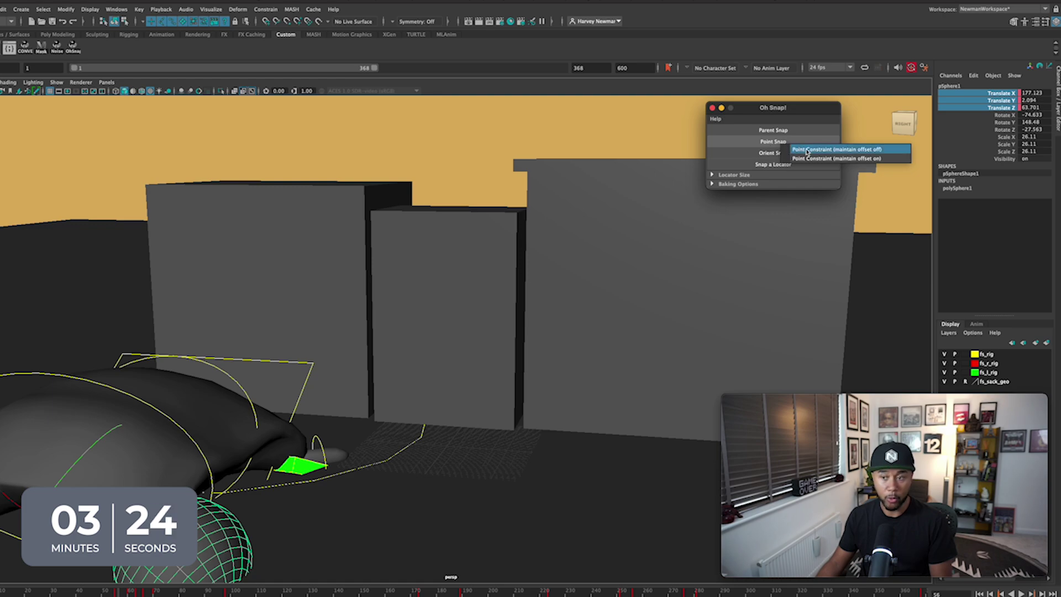
right_click(766, 155)
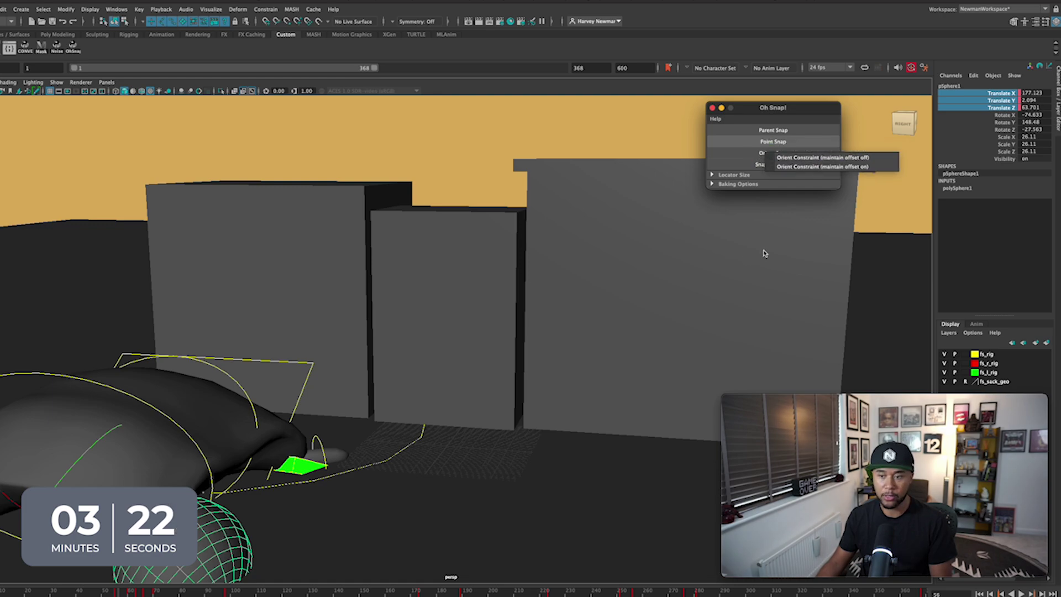